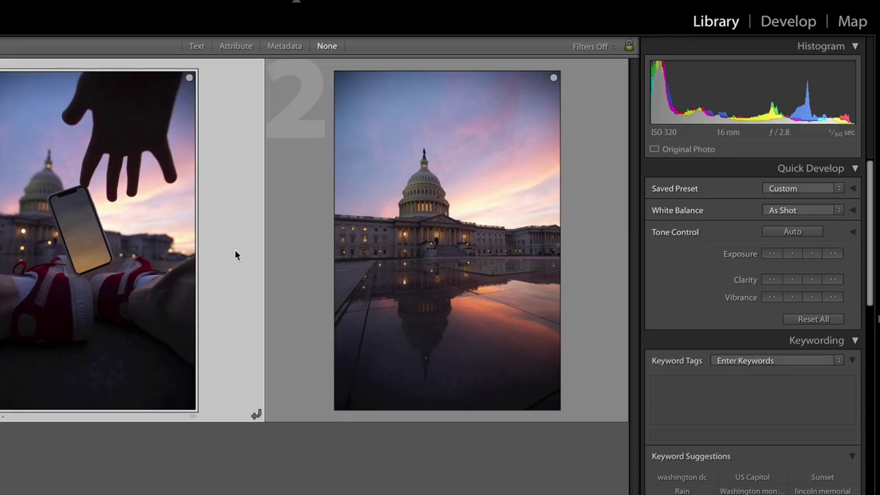
Open the hand-and-phone photo in Develop and enable Lens Corrections profile corrections
double_click(151, 268)
left_click(789, 22)
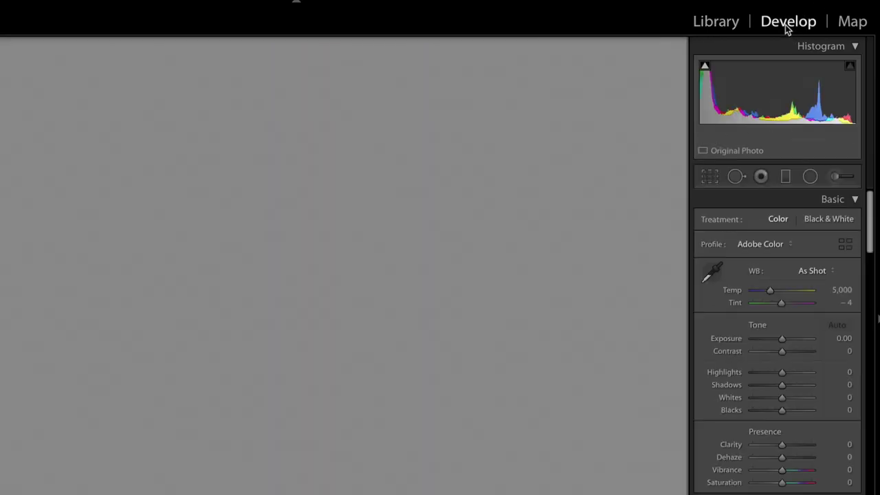
scroll(770, 330, "down", 10)
scroll(768, 346, "down", 10)
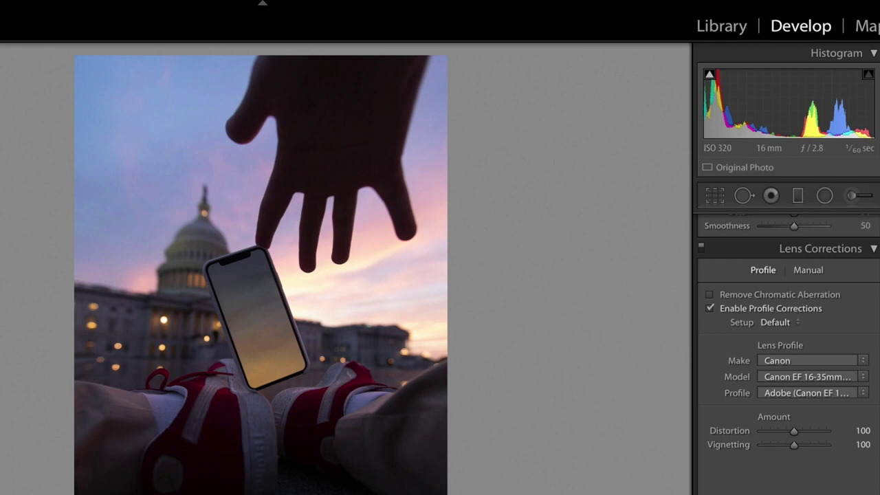
Select both photos and choose Edit In to send them to Photoshop
key("Right")
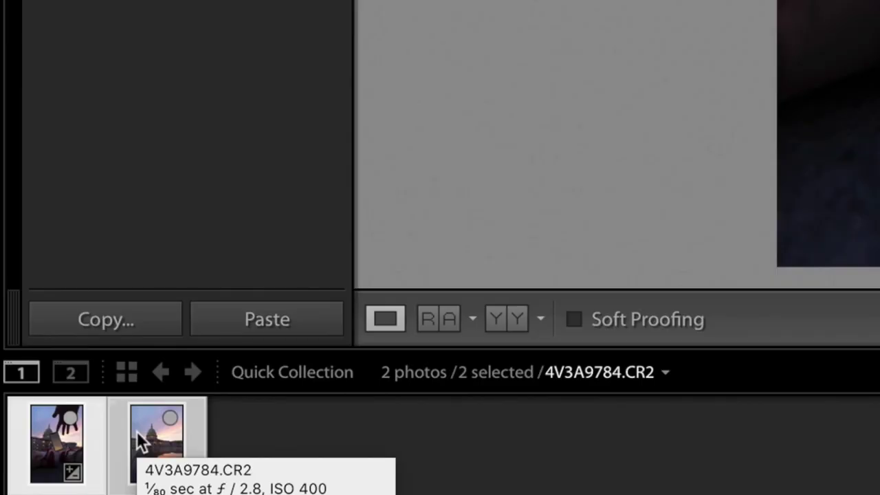
right_click(138, 441)
mouse_move(374, 0)
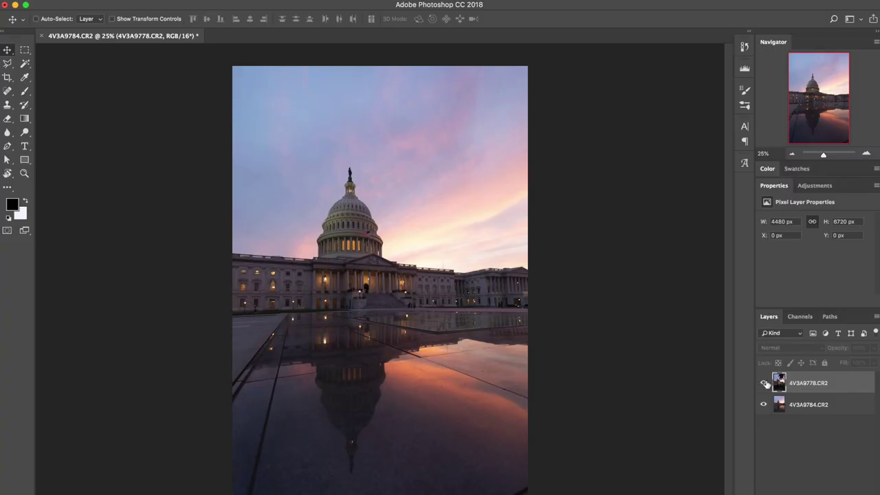
Make the 4V3A9778 hand-and-phone layer visible and zoom in on the phone
left_click(764, 383)
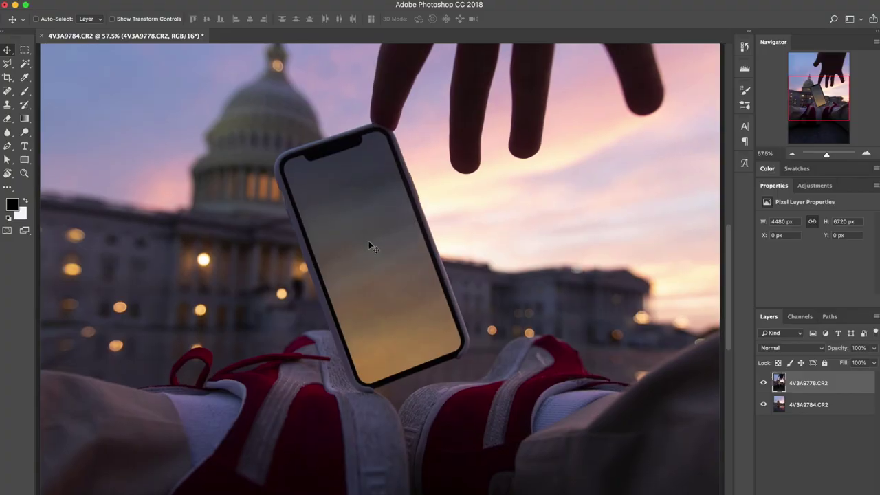
scroll(369, 246, "up", 5)
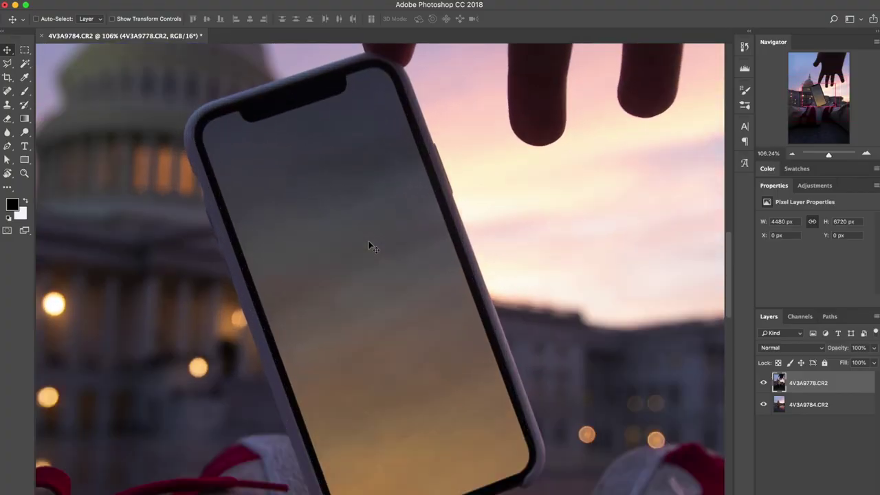
Select the whole phone screen with the Magic Wand, including its upper, lower and bottom-edge areas
left_click(25, 64)
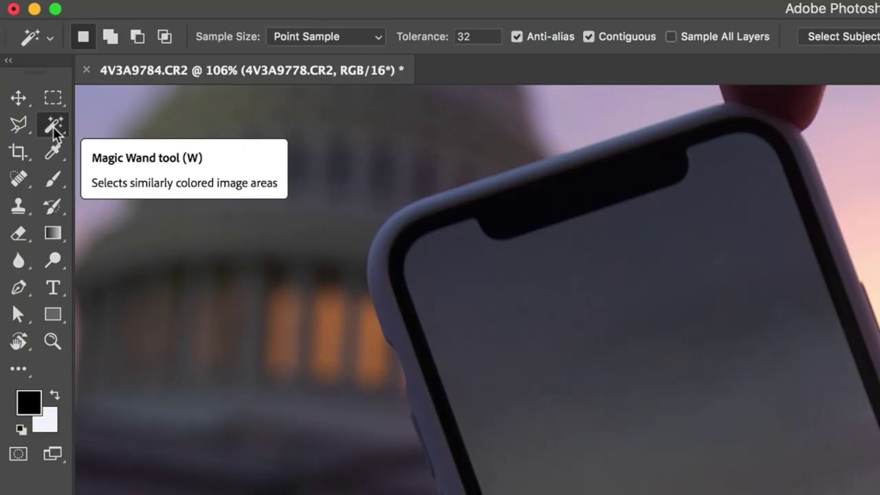
left_click(684, 389)
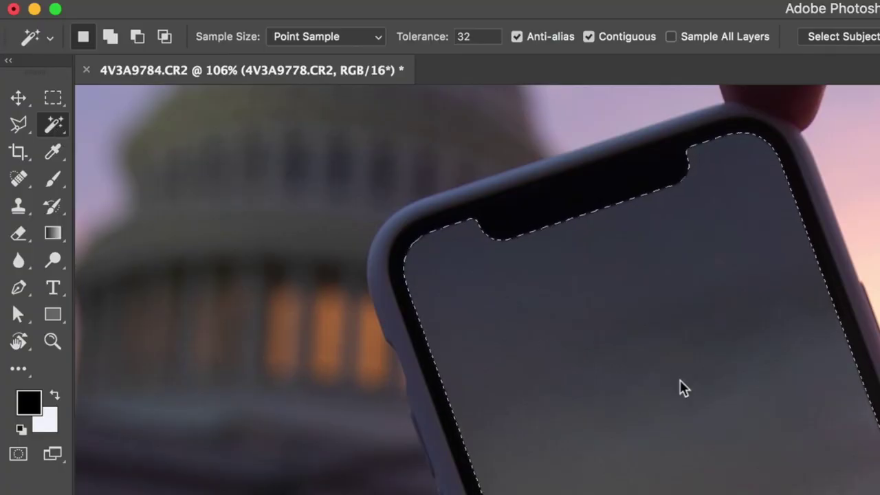
left_click(748, 494)
left_click(495, 478)
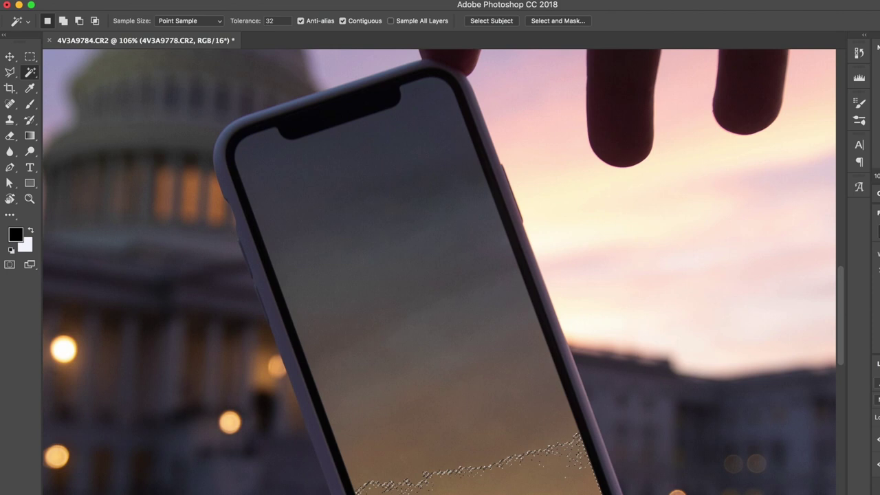
left_click(469, 413)
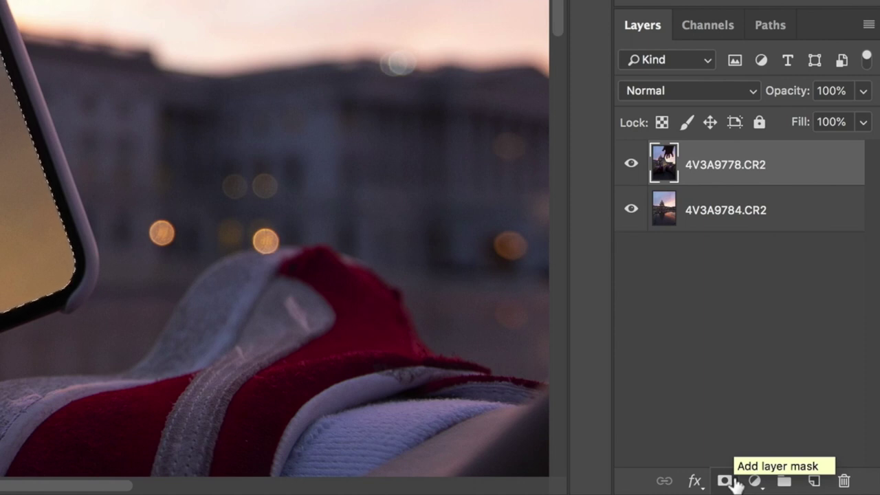
Mask the hand layer to the phone screen and scale the Capitol layer down to fit it
left_click(726, 481)
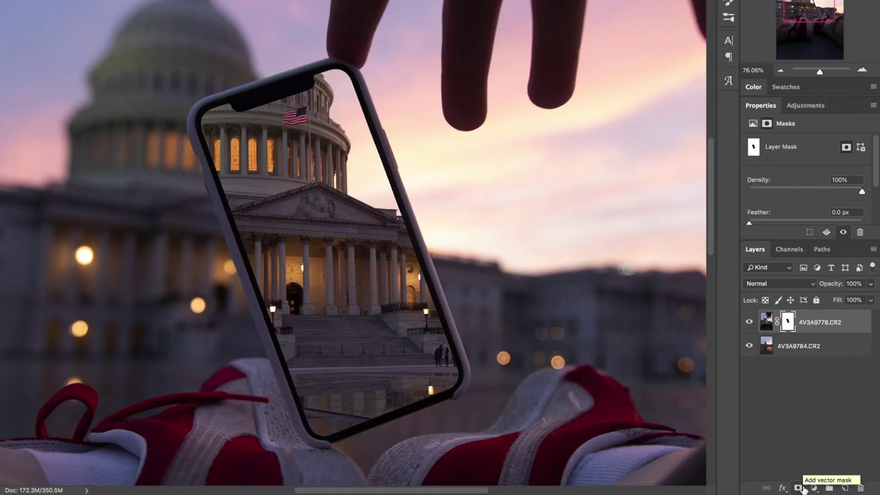
left_click(798, 346)
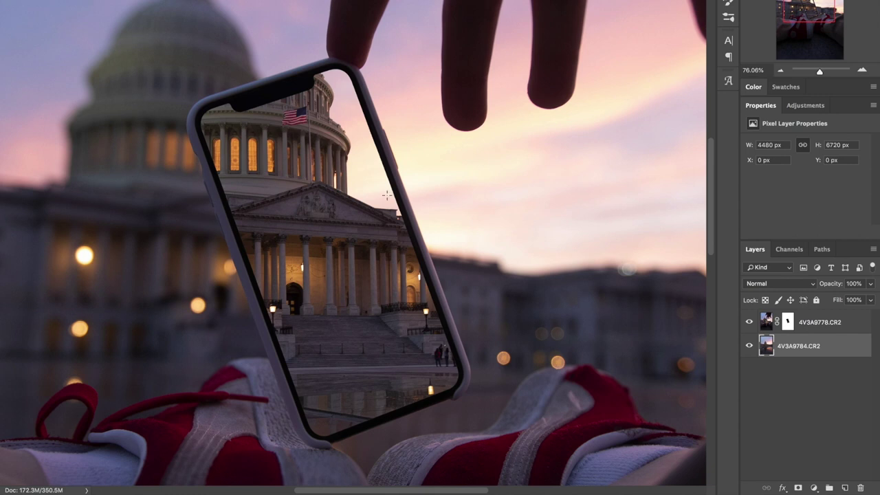
right_click(359, 187)
left_click(390, 286)
key("ctrl+0")
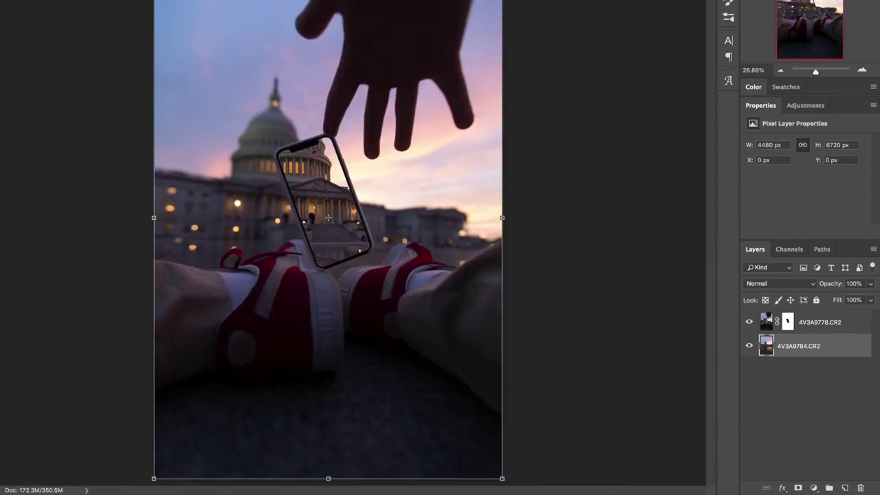
left_click_drag(501, 3, 398, 158)
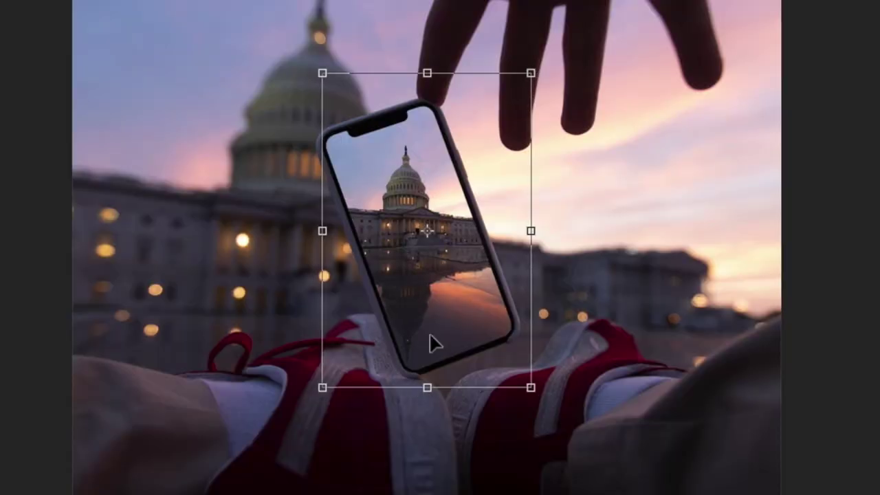
key("Return")
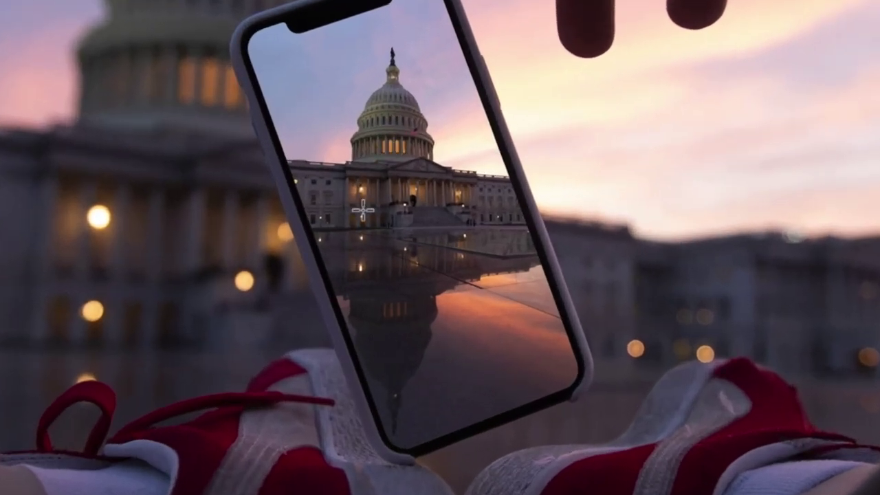
right_click(100, 115)
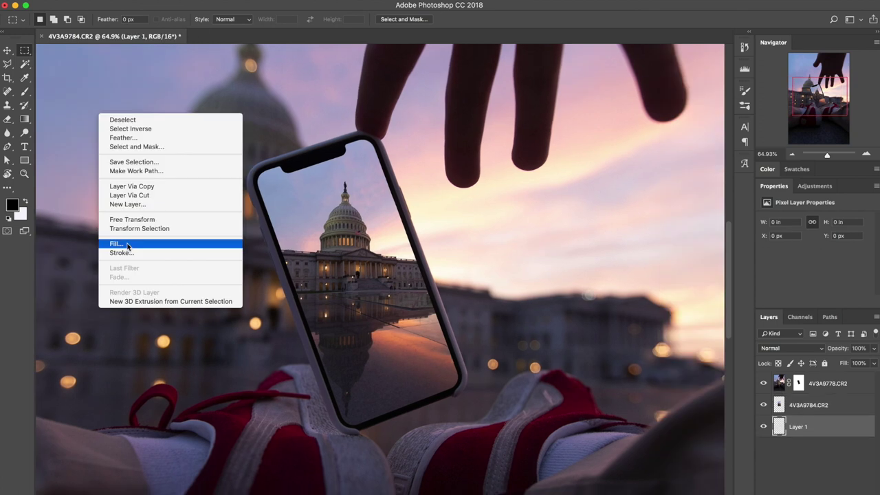
Fill Layer 1 with the black foreground colour
left_click(128, 244)
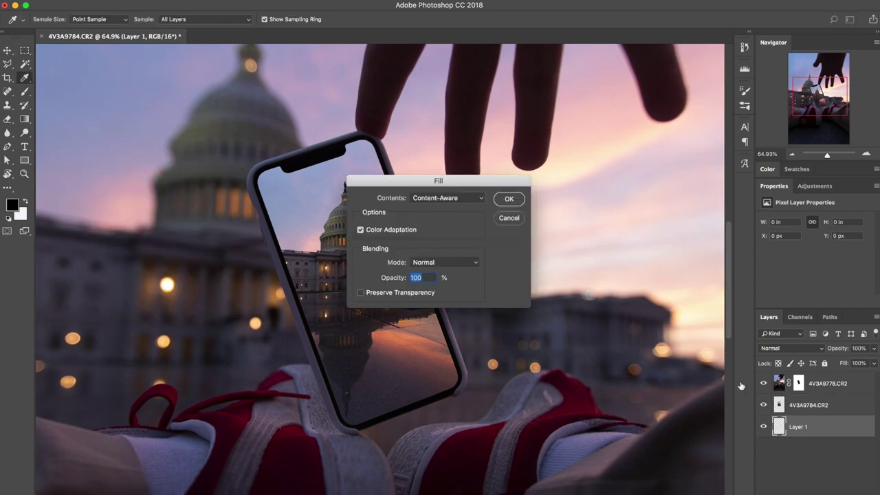
left_click(473, 198)
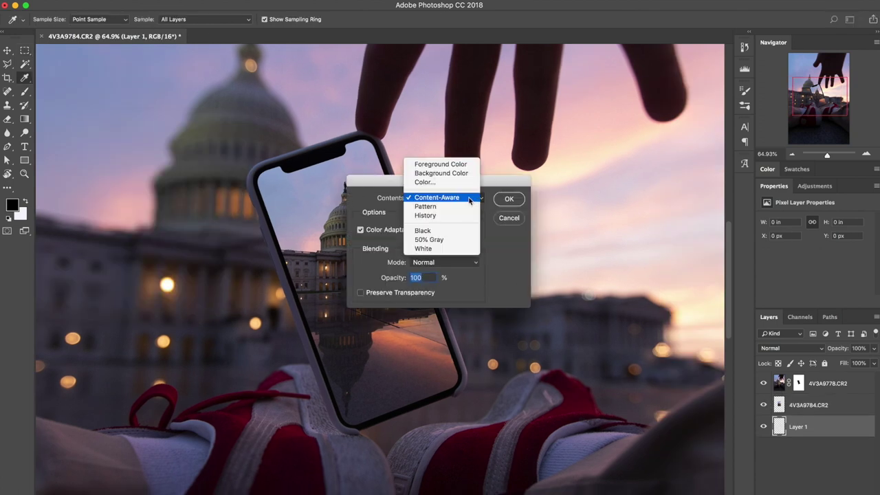
left_click(444, 165)
left_click(509, 200)
Set the 4V3A9784.CR2 layer's opacity to 90%
key("m")
left_click(819, 393)
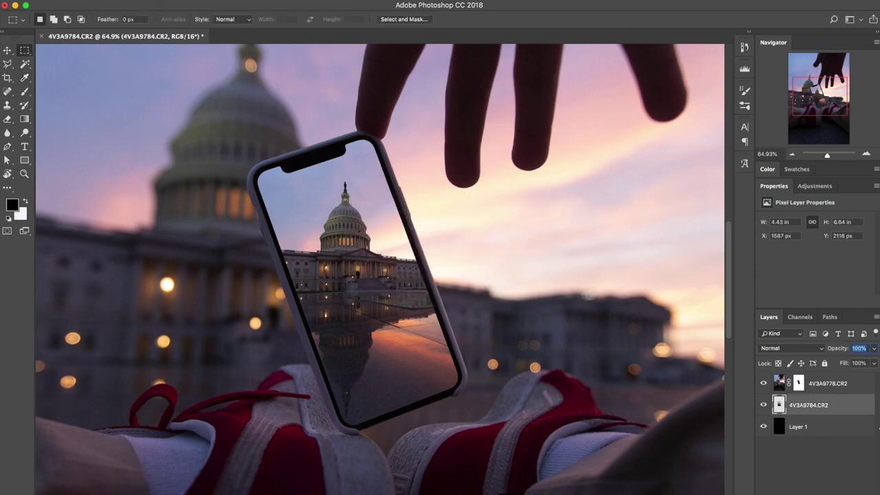
key("shift+Down")
key("shift+Down")
key("shift+Down")
key("shift+Down")
key("shift+Down")
key("shift+Down")
key("shift+Down")
key("shift+Down")
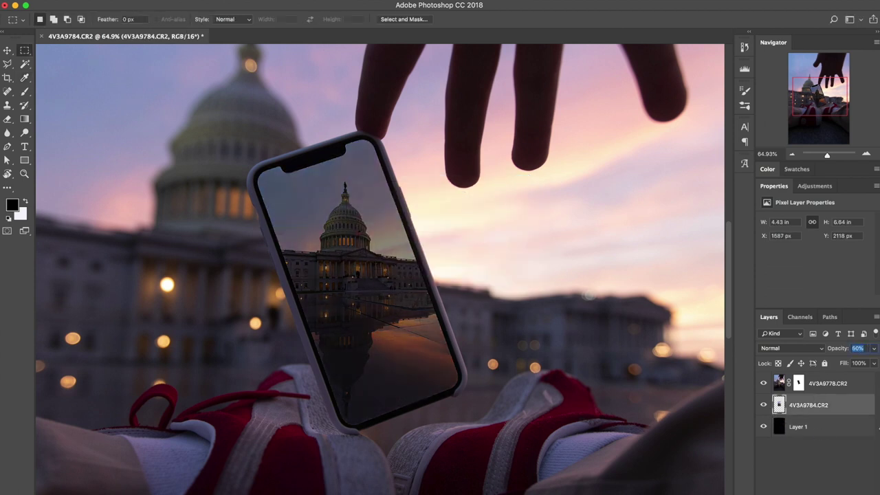
key("shift+Up")
key("shift+Up")
key("shift+Up")
key("shift+Up")
key("shift+Up")
key("shift+Up")
key("shift+Up")
key("shift+Up")
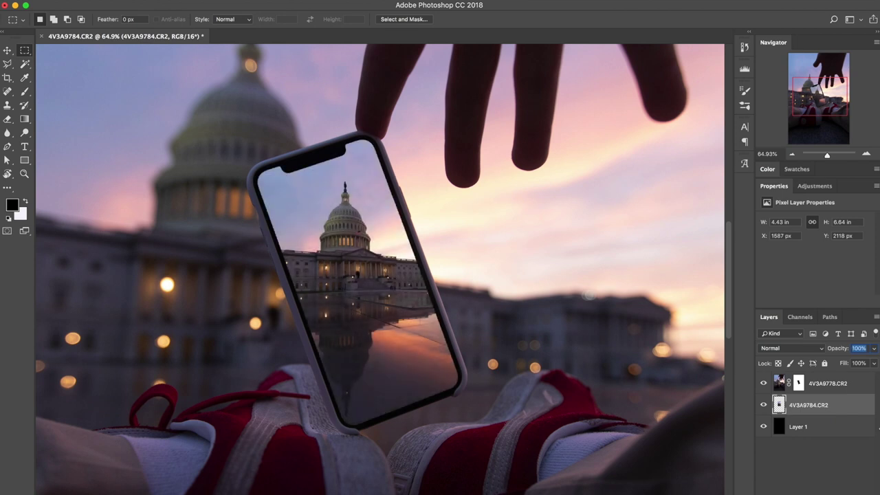
key("shift+Down")
key("shift+Down")
Take a 90 px brush, zoom to 316% on the phone corner and target the 4V3A9778 mask
key("Return")
key("b")
scroll(315, 253, "up", 5)
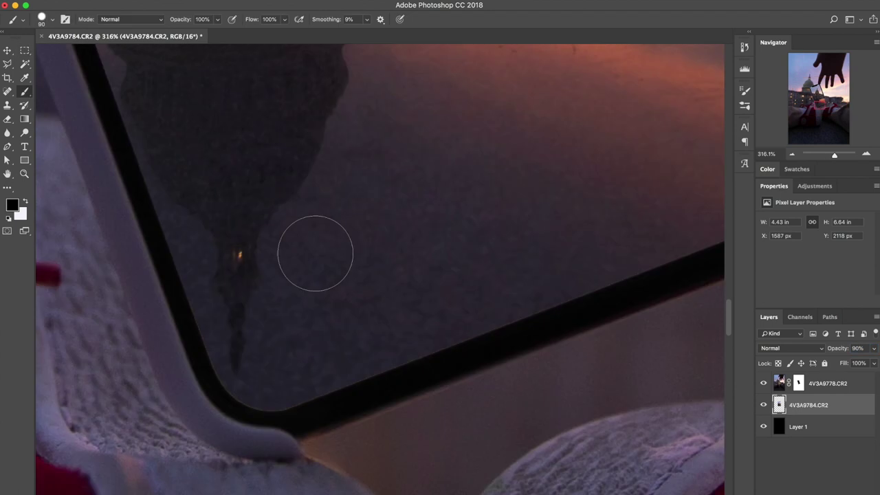
scroll(315, 253, "up", 2)
scroll(315, 253, "left", 5)
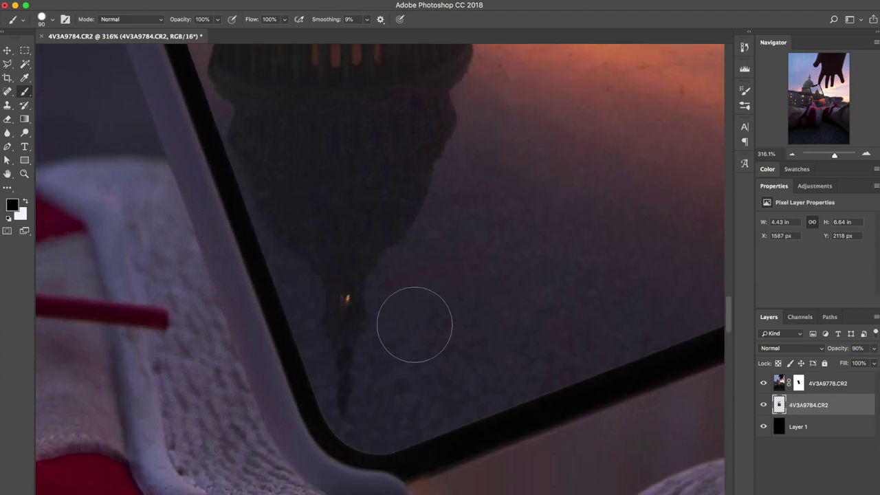
left_click(800, 384)
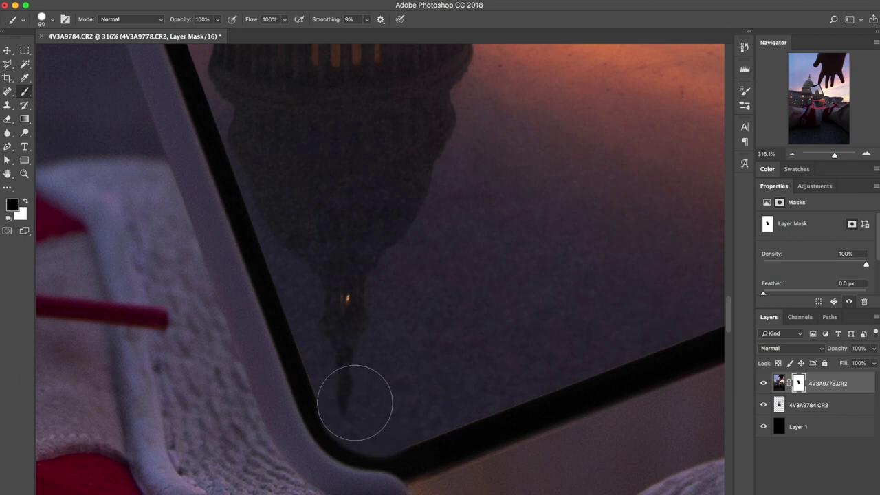
left_click_drag(360, 407, 191, 456)
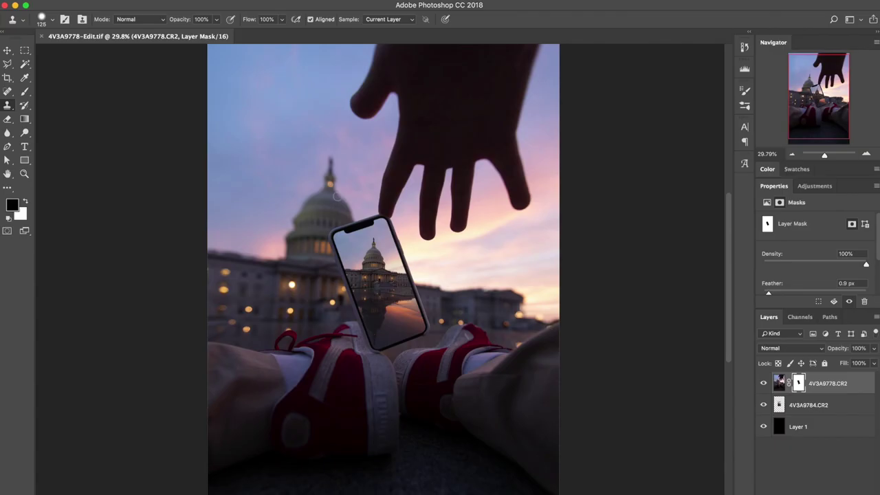
In Lightroom, open the 4V3A9778-Edit.tif composite at full size in Develop
key("super+Tab")
scroll(356, 274, "down", 3)
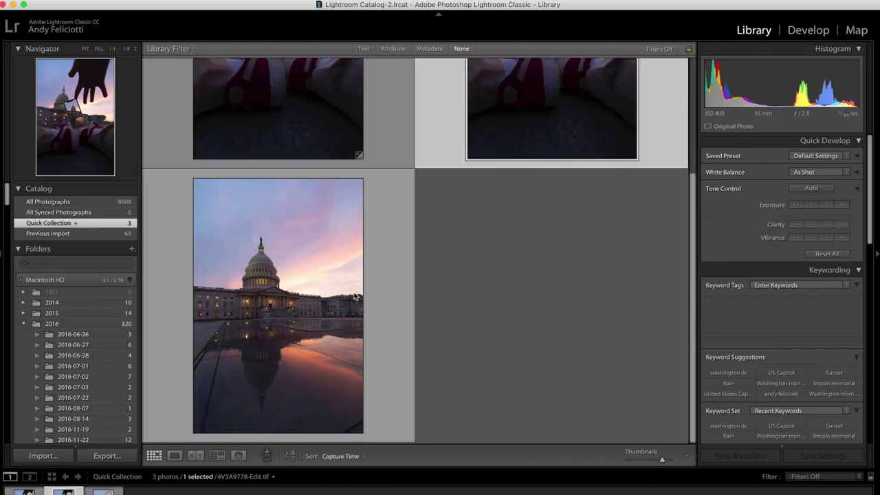
scroll(337, 255, "up", 3)
key("super+d")
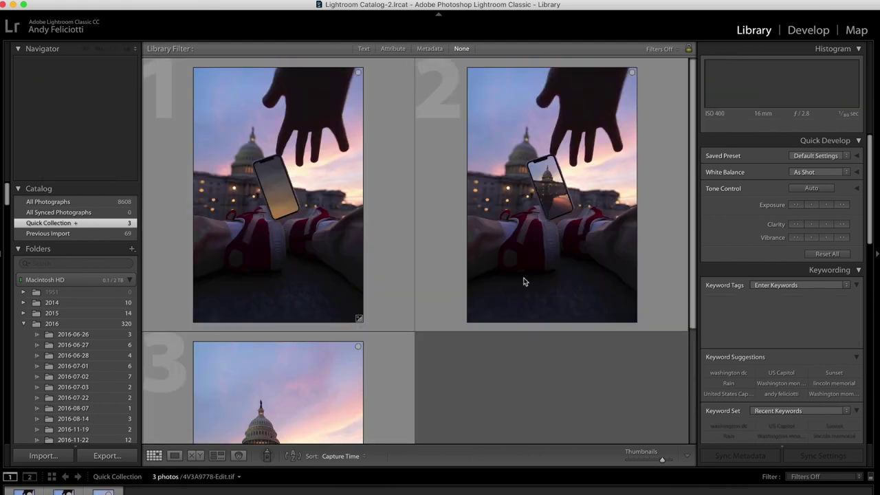
double_click(519, 258)
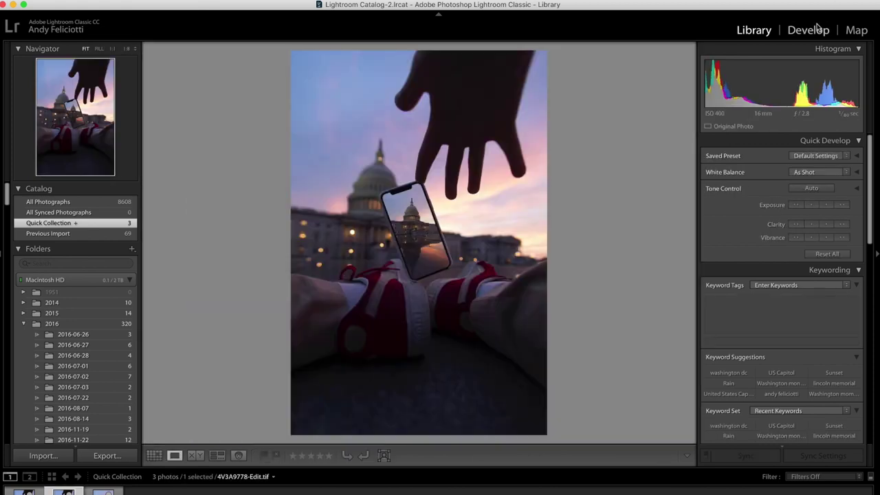
left_click(817, 29)
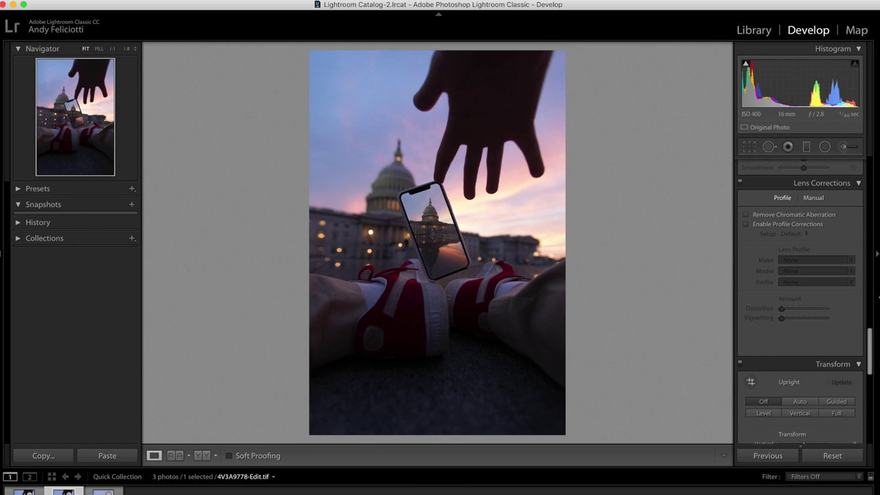
scroll(809, 276, "up", 10)
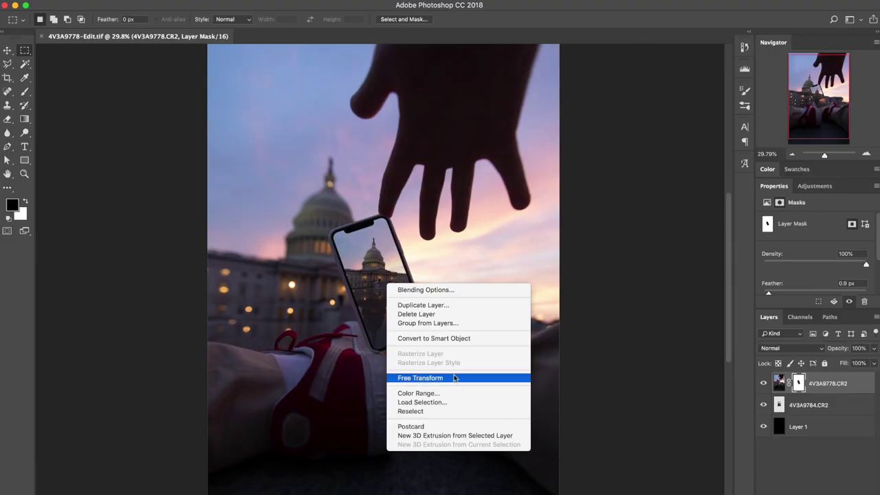
Rotate the 4V3A9784.CR2 Capitol layer about -60° to follow the phone's tilt
left_click(629, 391)
left_click(802, 426)
left_click(792, 403)
right_click(391, 256)
left_click(450, 352)
left_click_drag(495, 314, 204, 220)
key("Return")
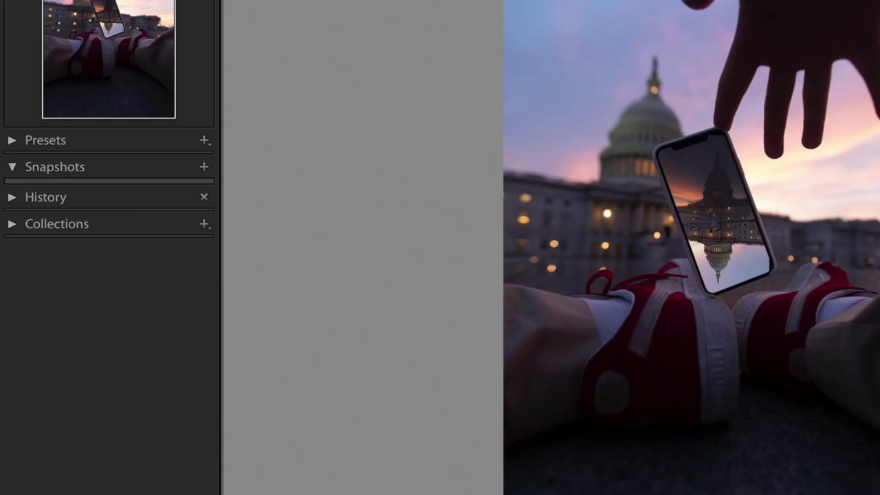
Expand the History panel and return the composite to its Contrast +21 state
left_click(41, 222)
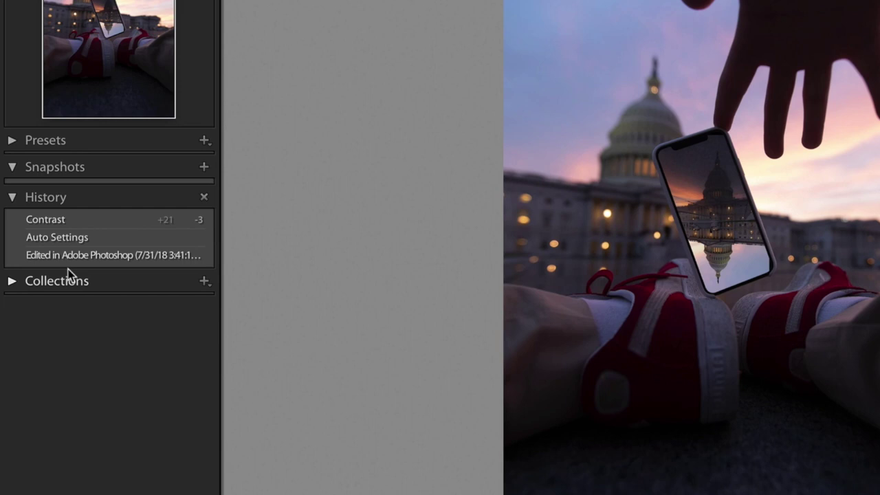
left_click(32, 218)
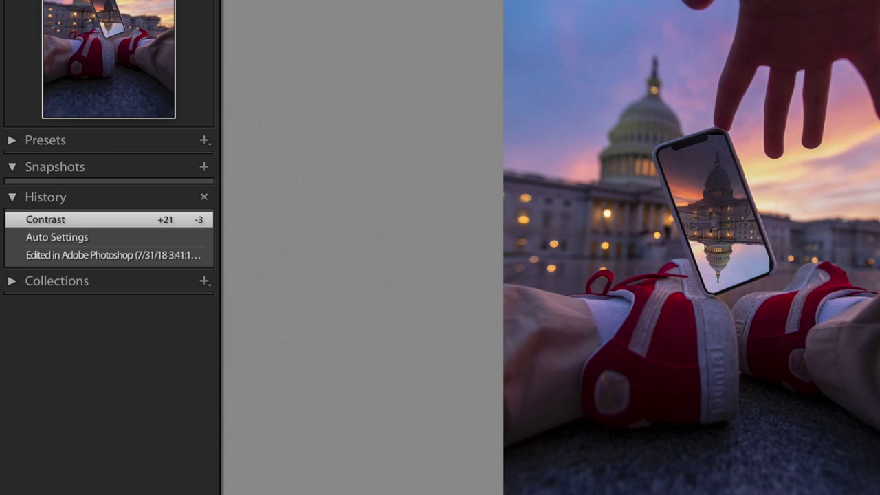